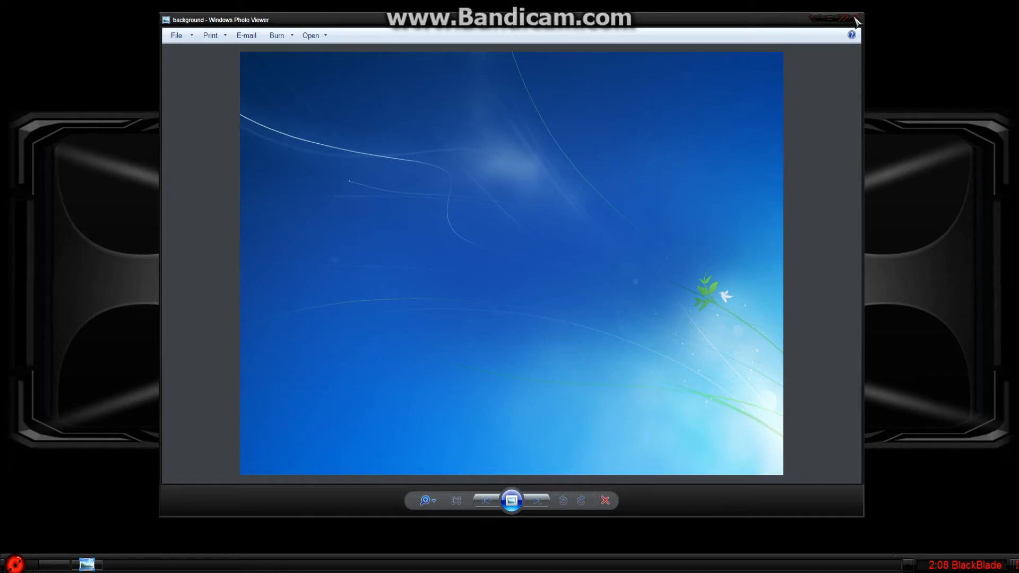
Step: Minimize the background picture's viewer window to show the desktop
click(819, 20)
drag(797, 170, 247, 388)
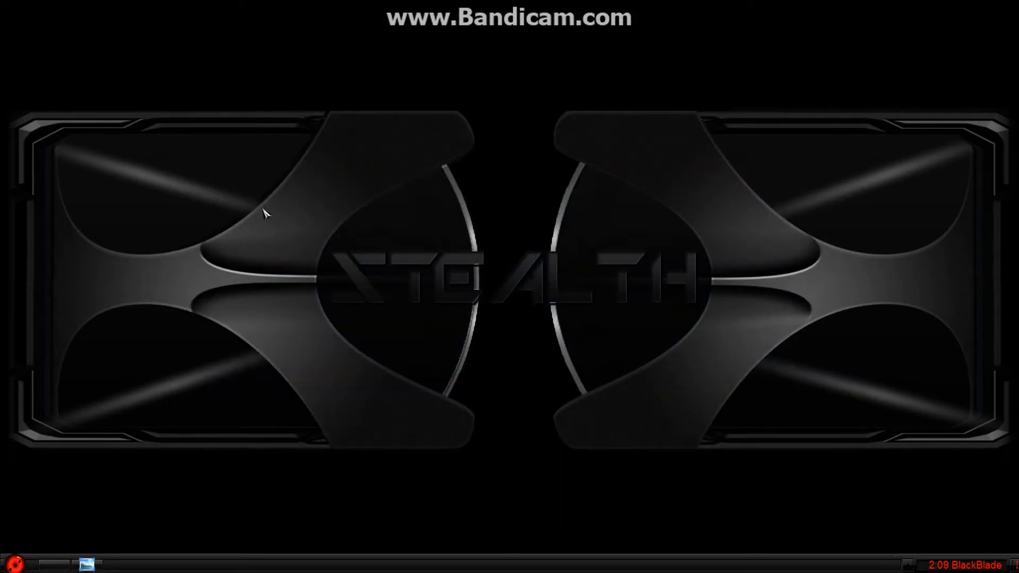
drag(263, 209, 772, 359)
drag(752, 348, 281, 210)
mouse_move(282, 215)
mouse_down()
mouse_move(291, 228)
mouse_move(758, 353)
mouse_move(288, 207)
mouse_up()
drag(281, 215, 745, 338)
drag(286, 217, 744, 341)
Step: Launch the Registry Editor through the Run dialog
click(12, 565)
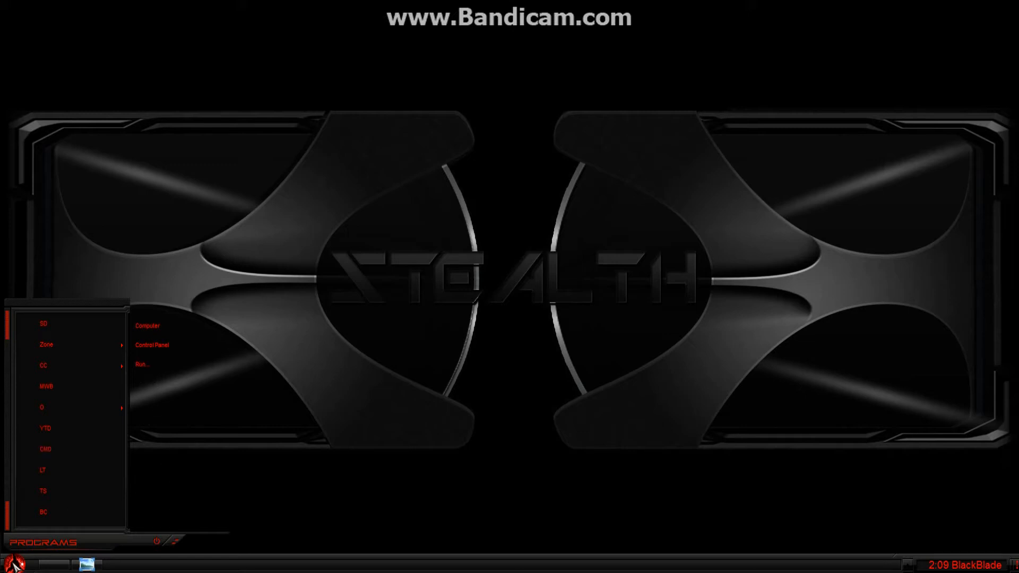
click(142, 365)
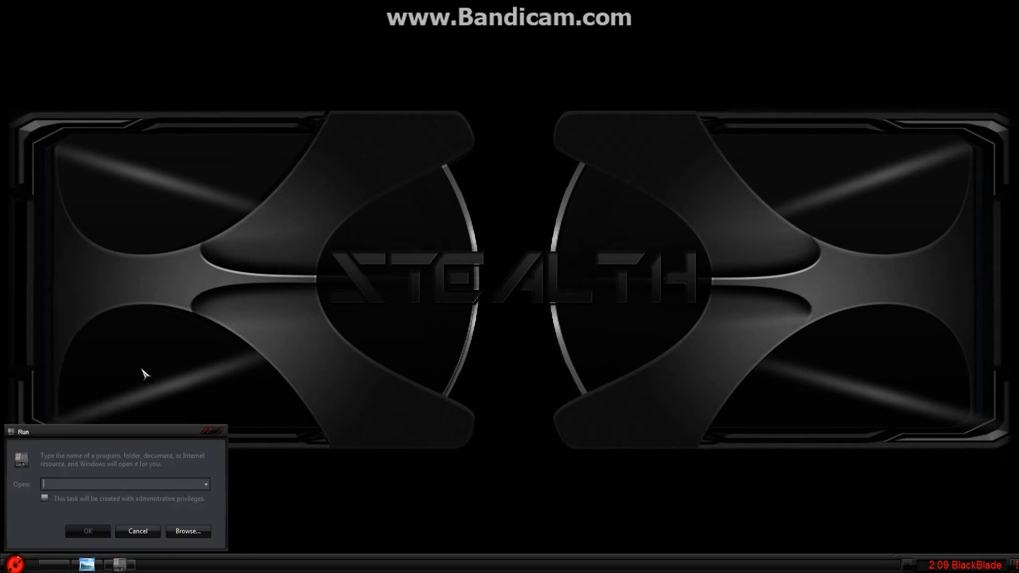
text(.)
key(Return)
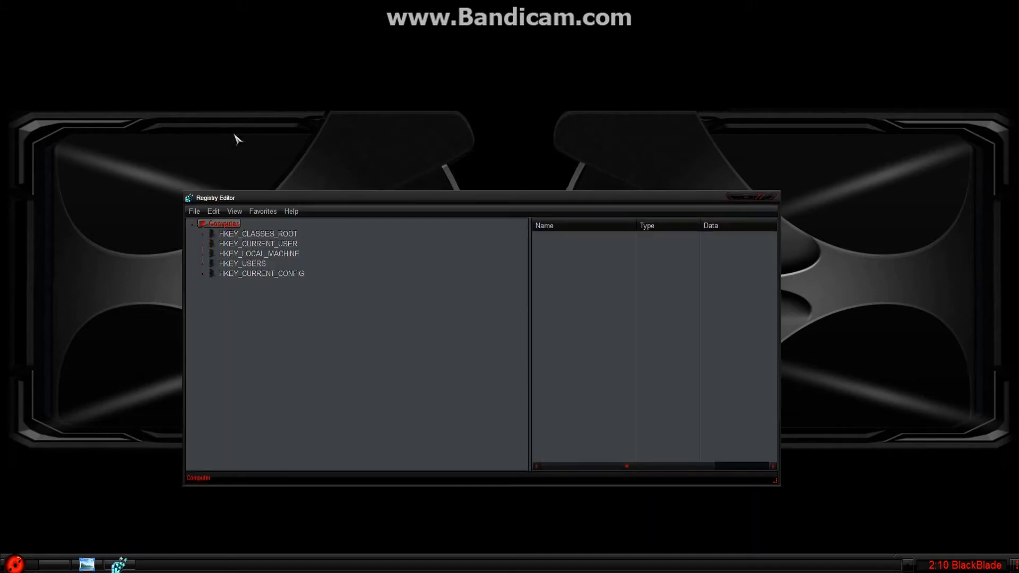
Step: Expand the registry tree down to HKEY_LOCAL_MACHINE\SOFTWARE\Microsoft
click(203, 255)
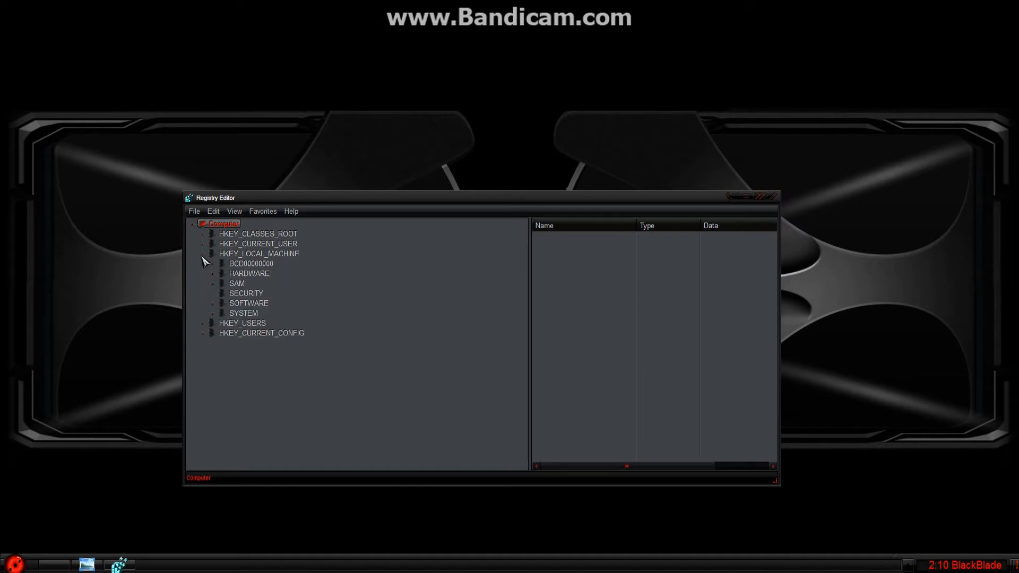
click(240, 304)
click(214, 305)
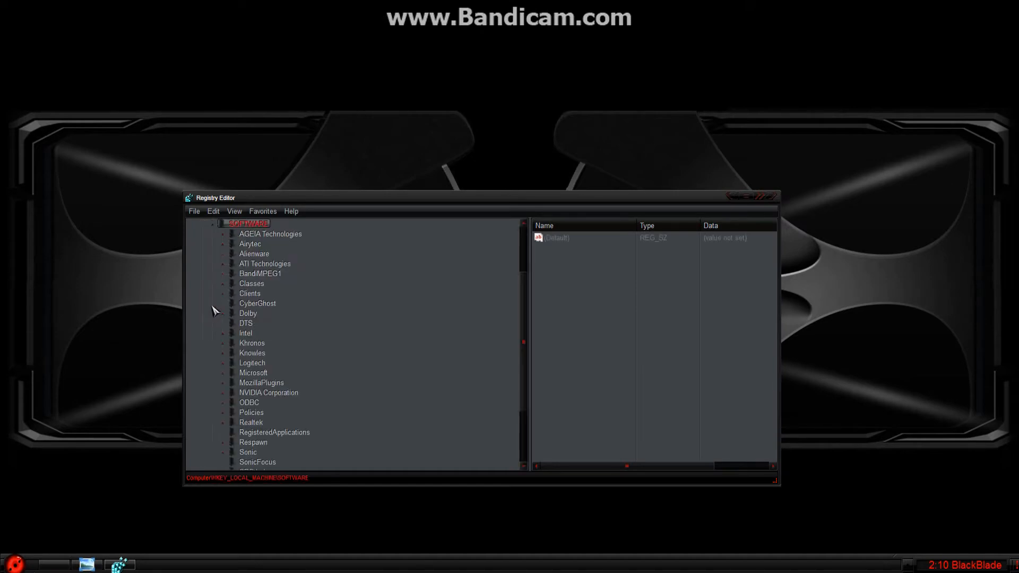
click(235, 375)
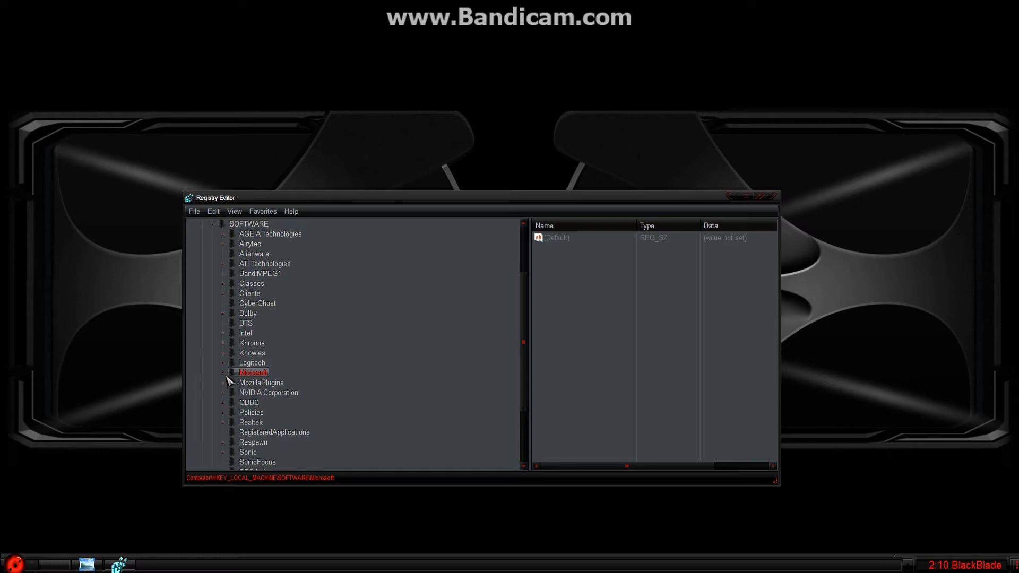
click(223, 374)
Step: Expand the Windows key under Microsoft and its CurrentVersion subkey
scroll(316, 400, down, 15)
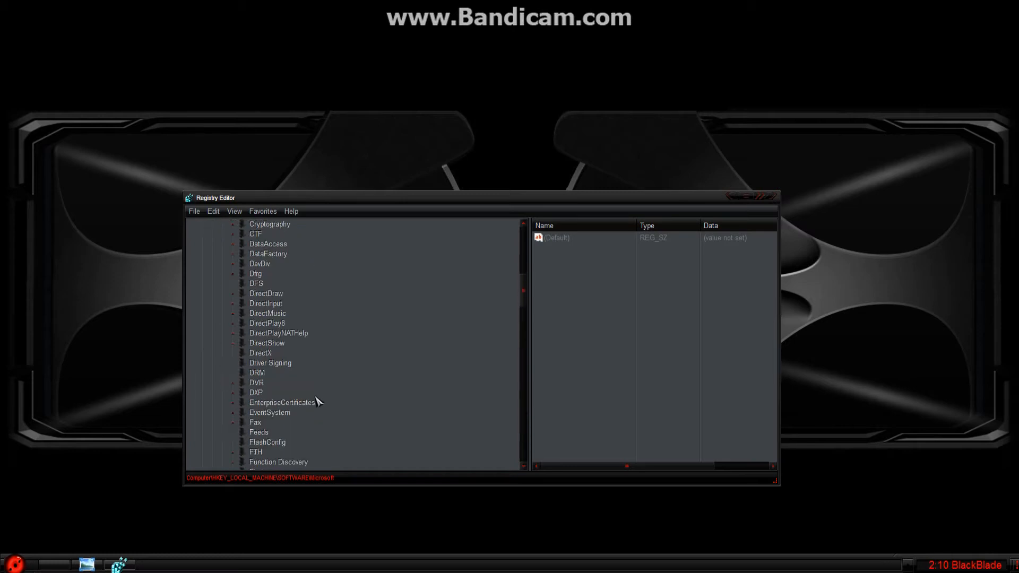
scroll(318, 402, down, 20)
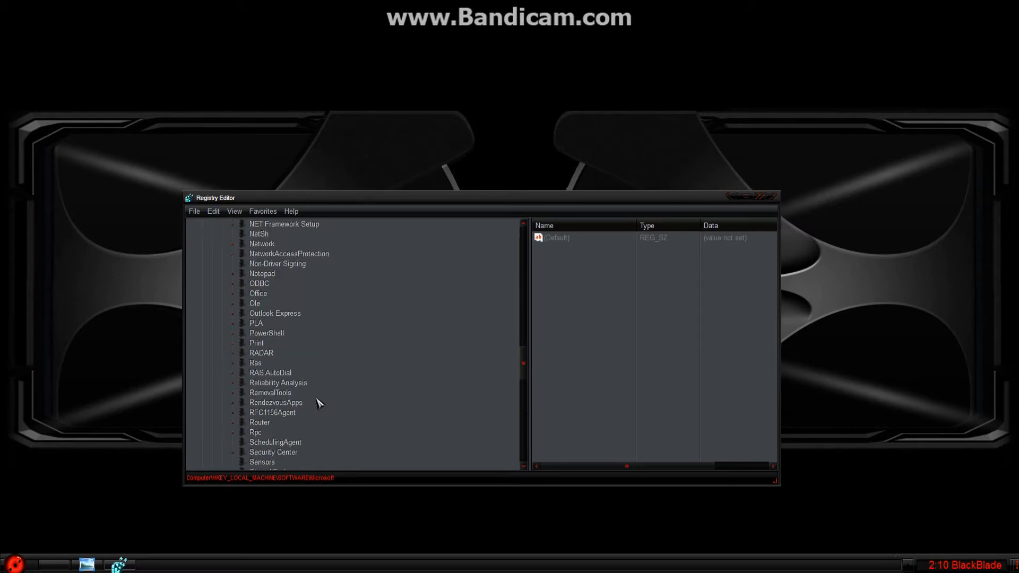
scroll(319, 402, down, 2)
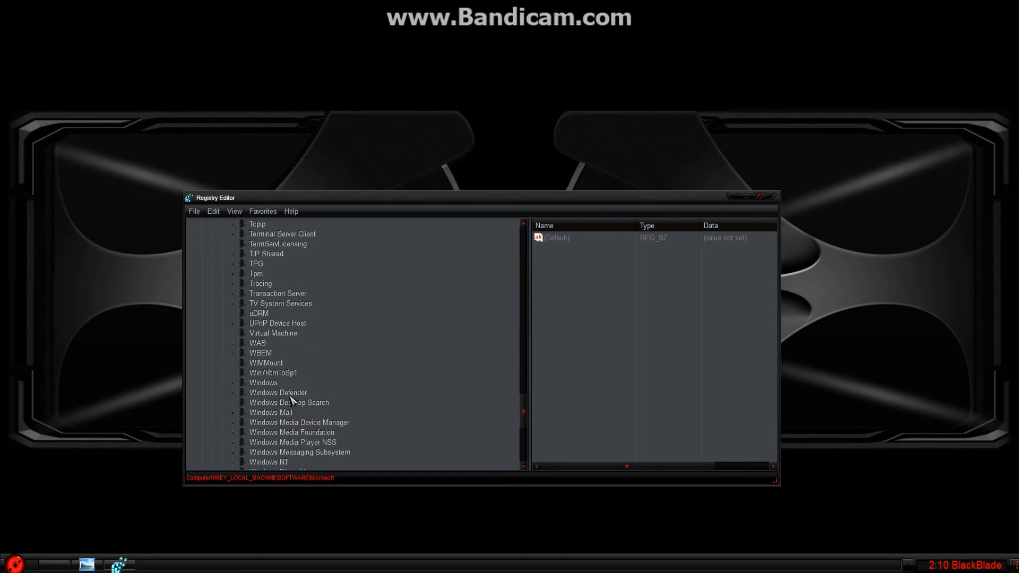
click(265, 383)
click(233, 383)
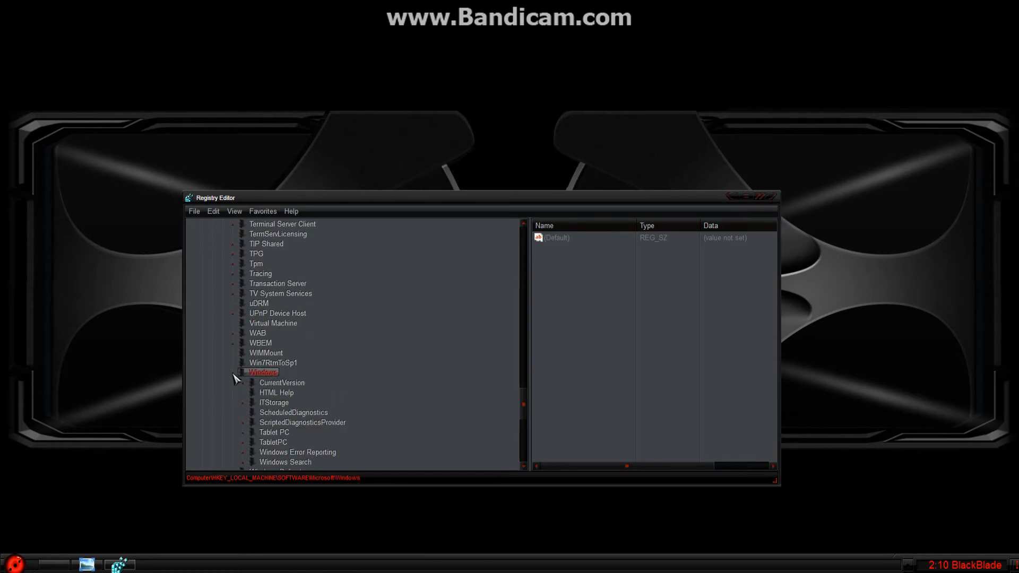
click(276, 384)
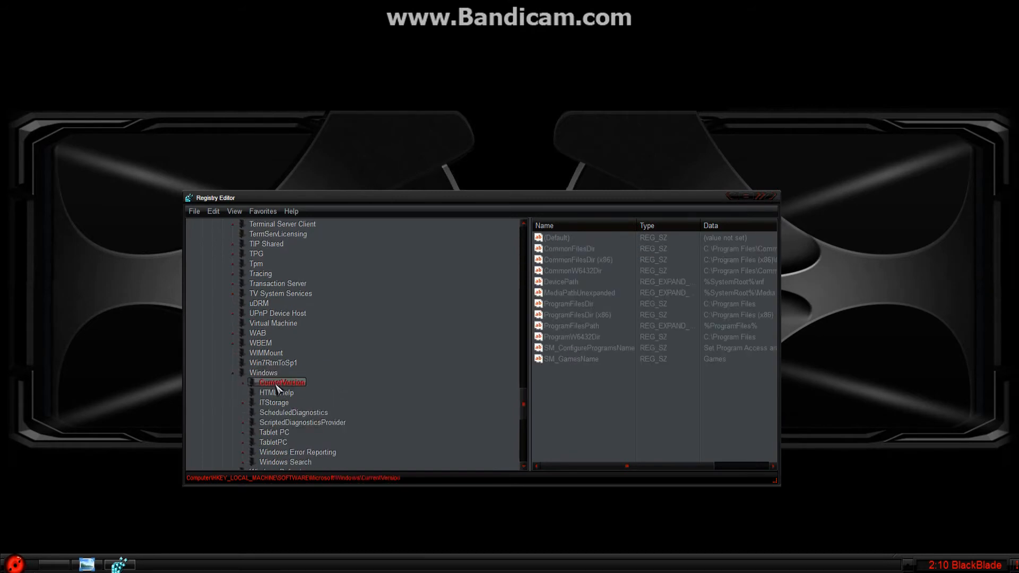
click(243, 385)
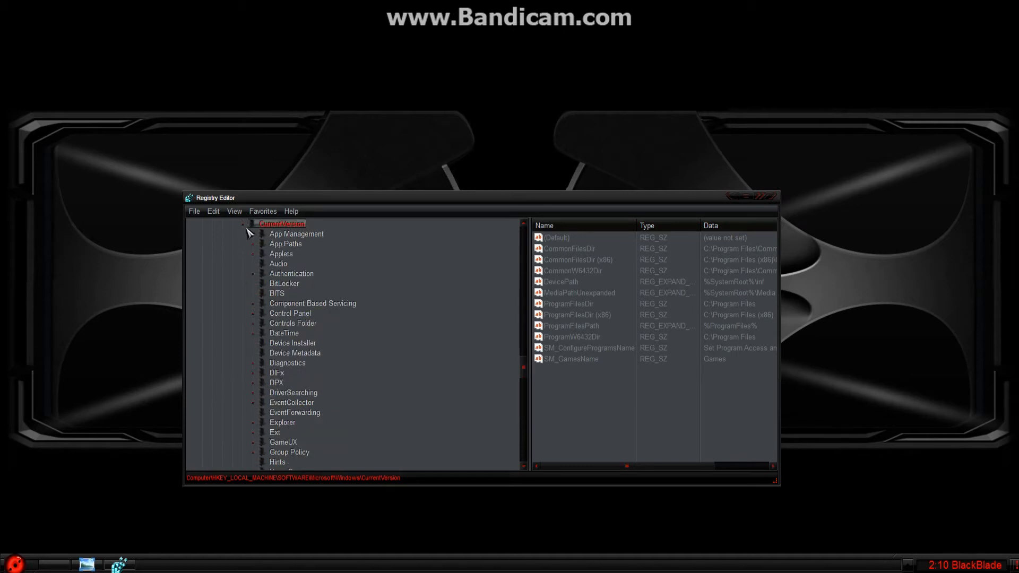
Step: Open the Authentication\LogonUI\Background key under CurrentVersion
click(287, 274)
click(253, 274)
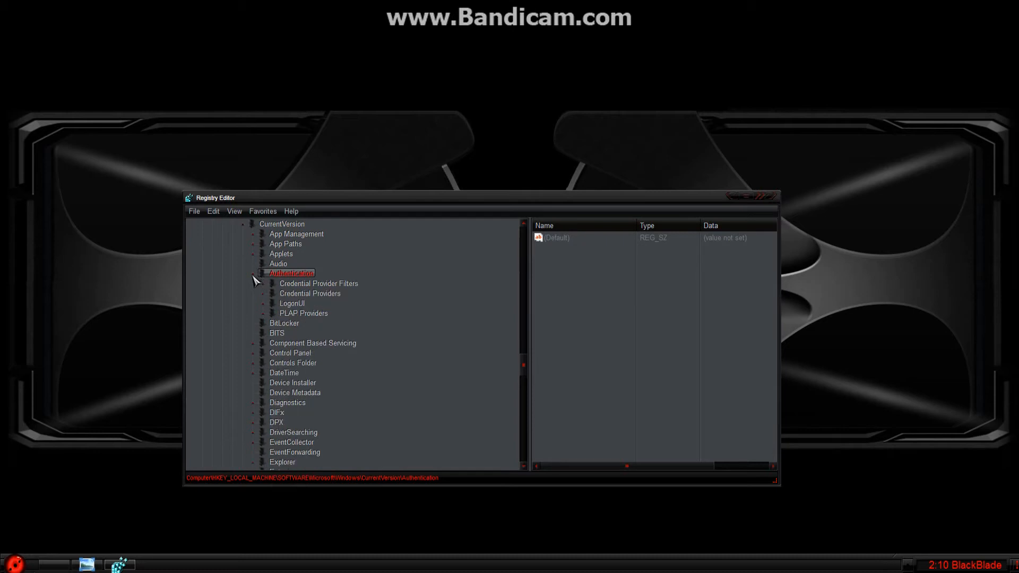
click(299, 305)
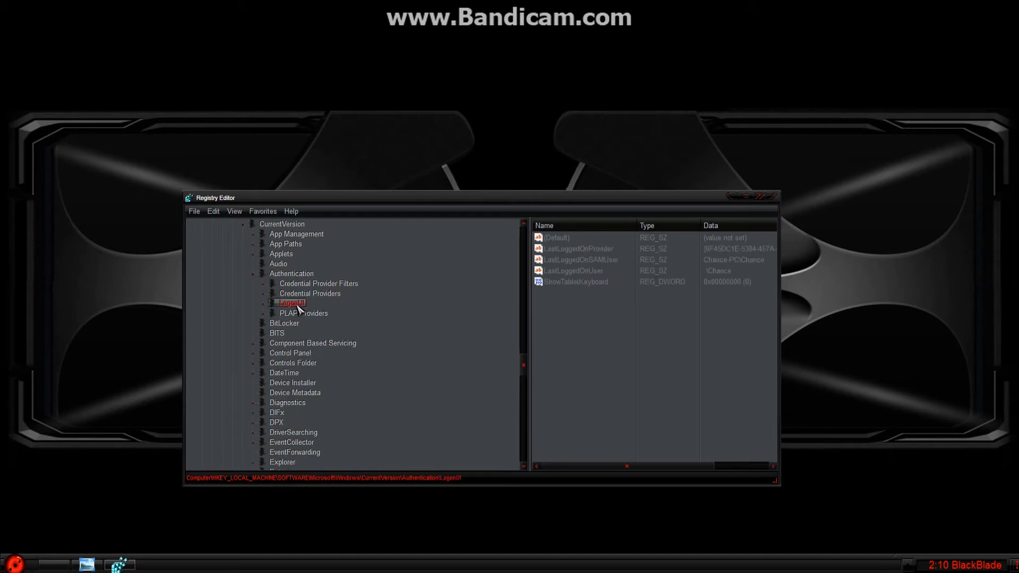
click(263, 303)
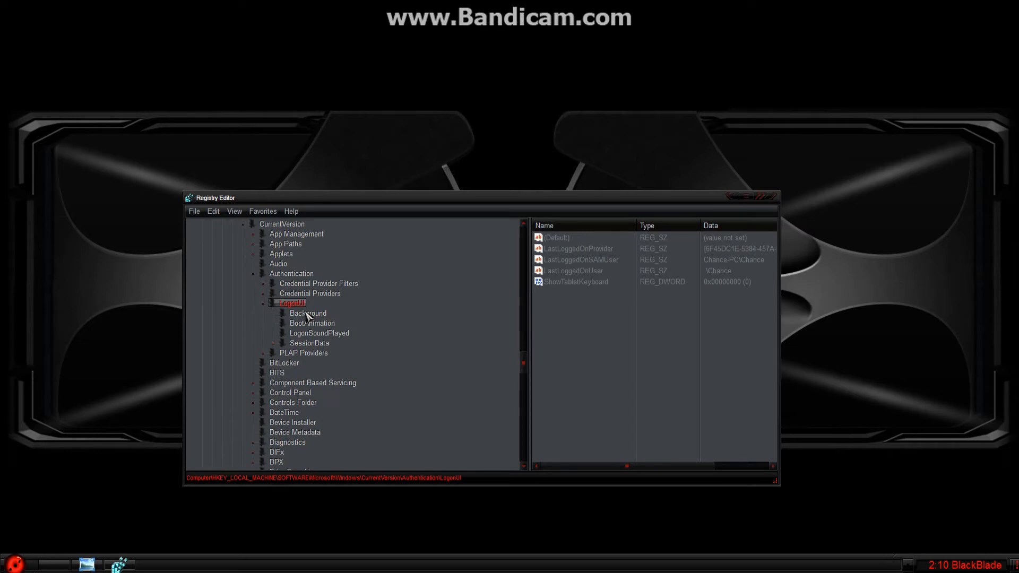
click(308, 315)
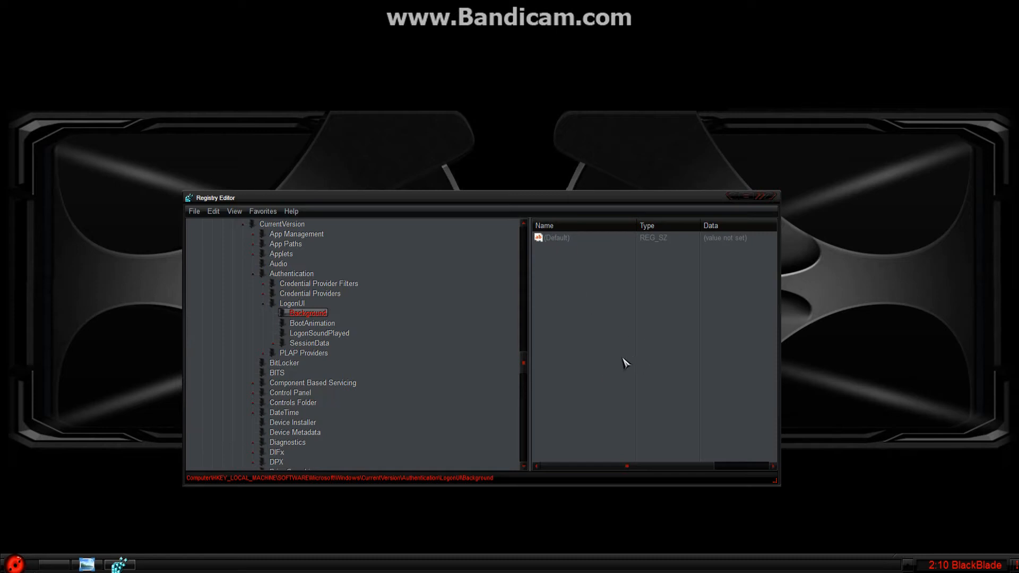
Step: Create a DWORD (32-bit) value named OEMBackground in the Background key
click(534, 339)
right_click(605, 323)
mouse_move(647, 330)
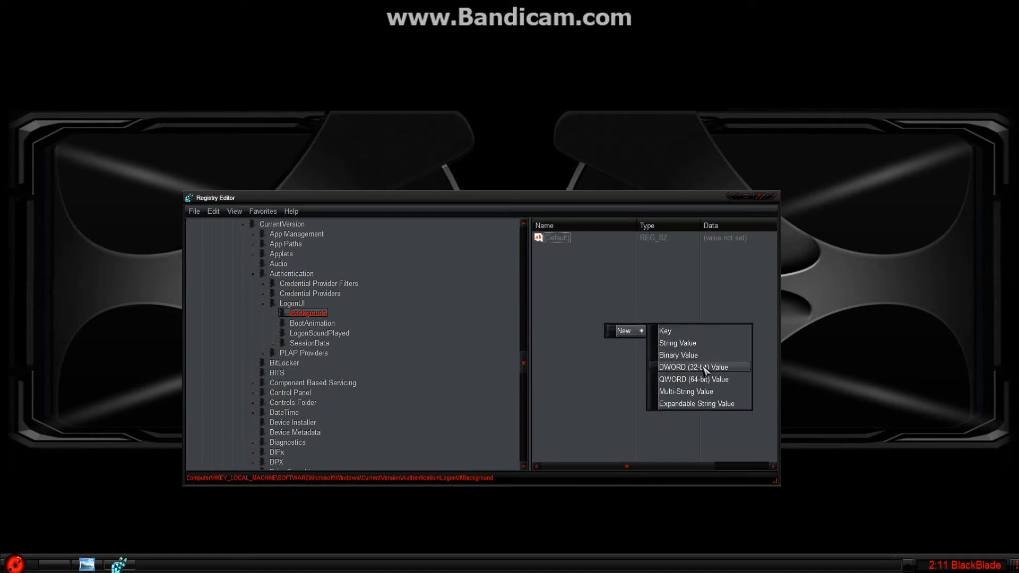
click(714, 370)
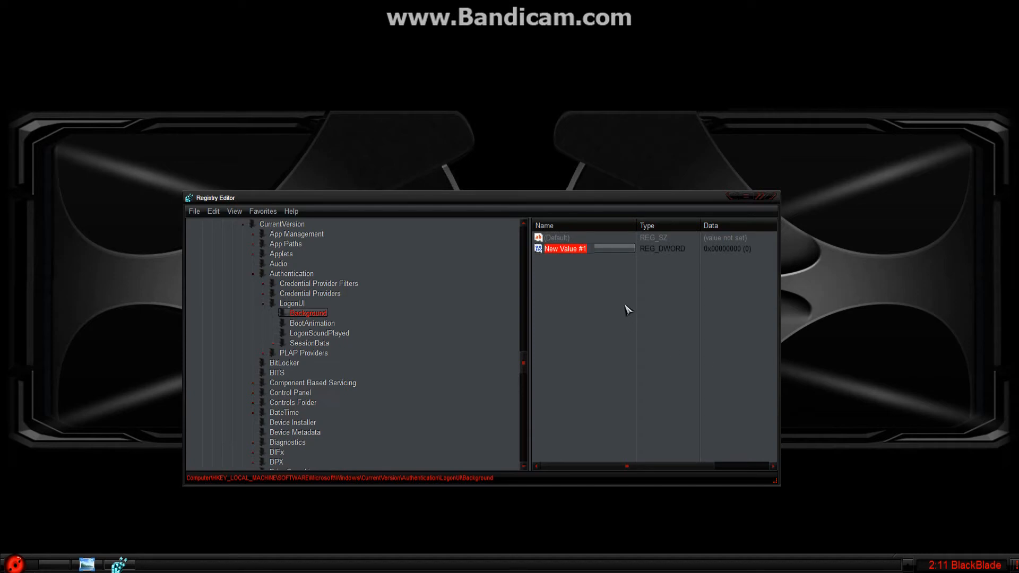
text(OEMBackground)
key(Return)
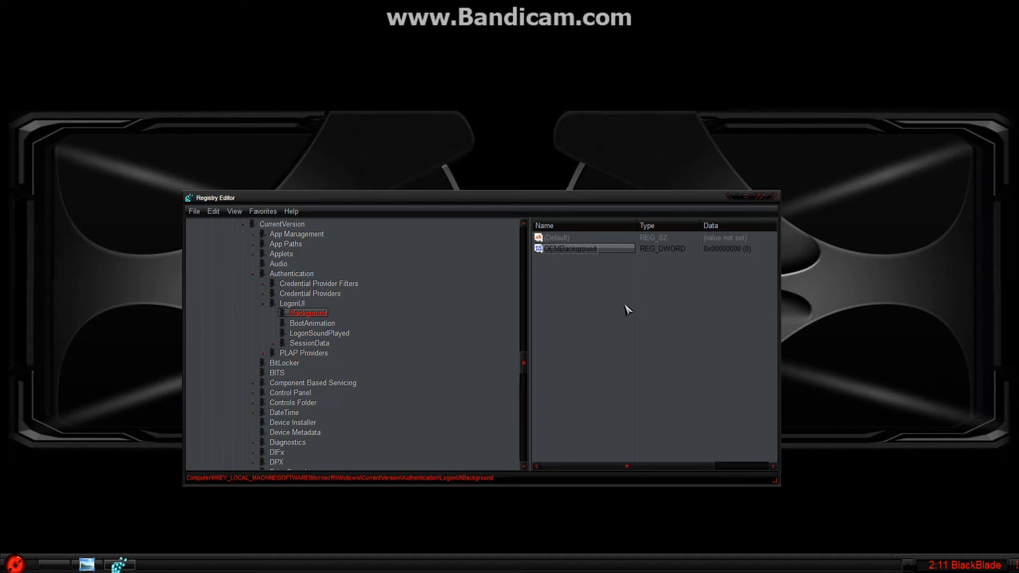
click(586, 279)
click(559, 251)
click(606, 285)
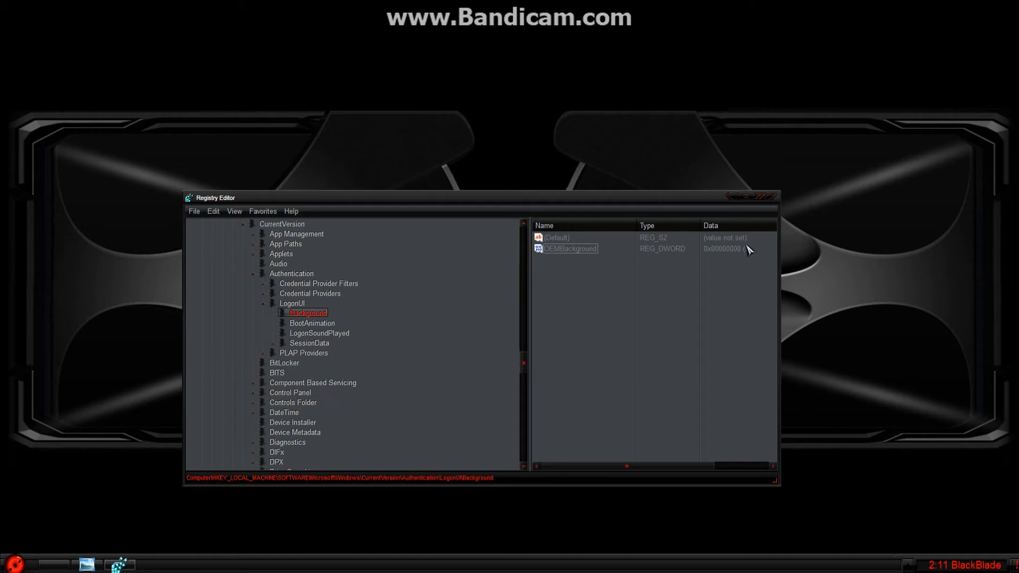
Step: Set the value data of OEMBackground to 1 and close the Registry Editor
click(561, 251)
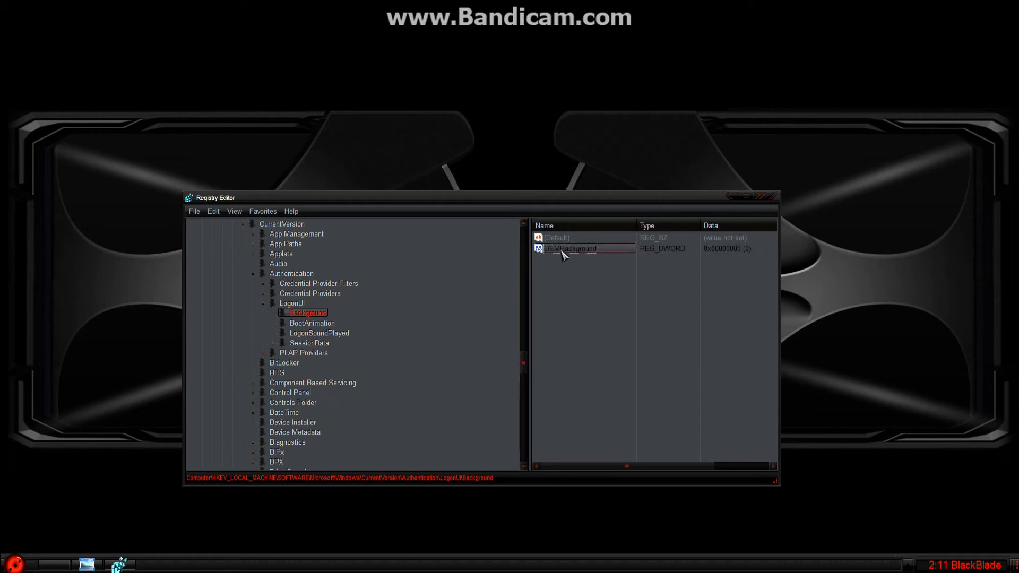
right_click(555, 251)
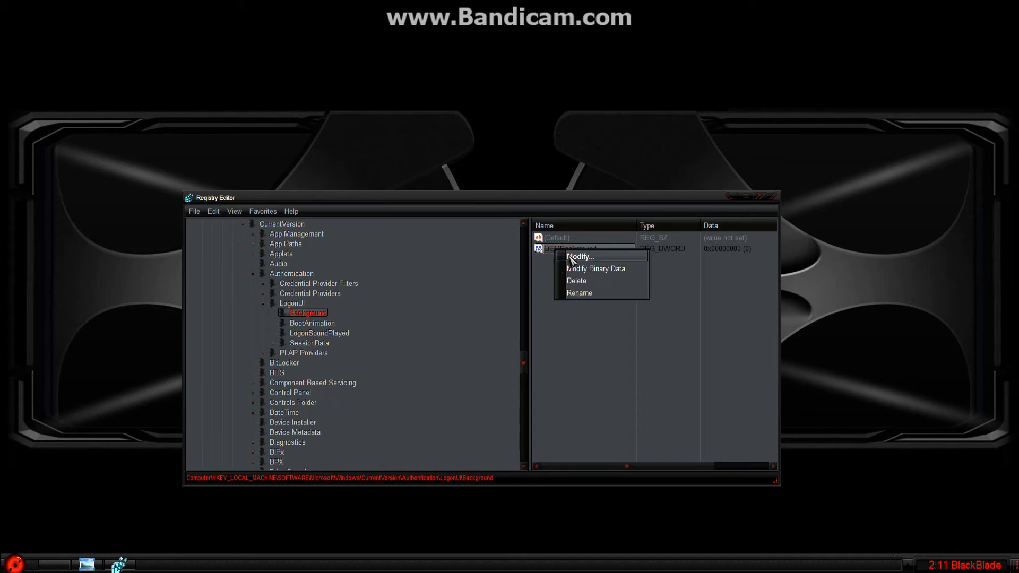
click(581, 257)
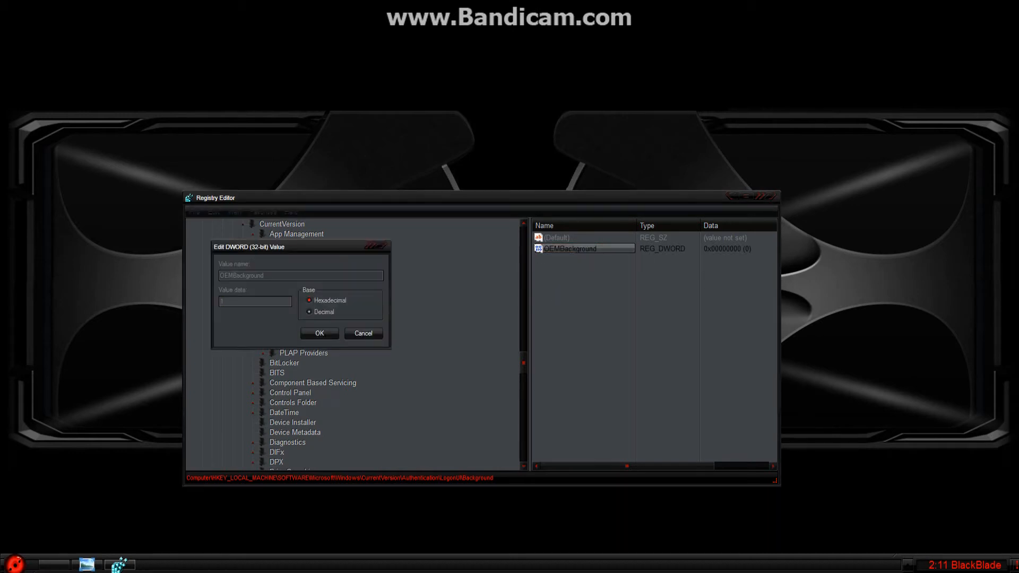
text(1)
click(320, 335)
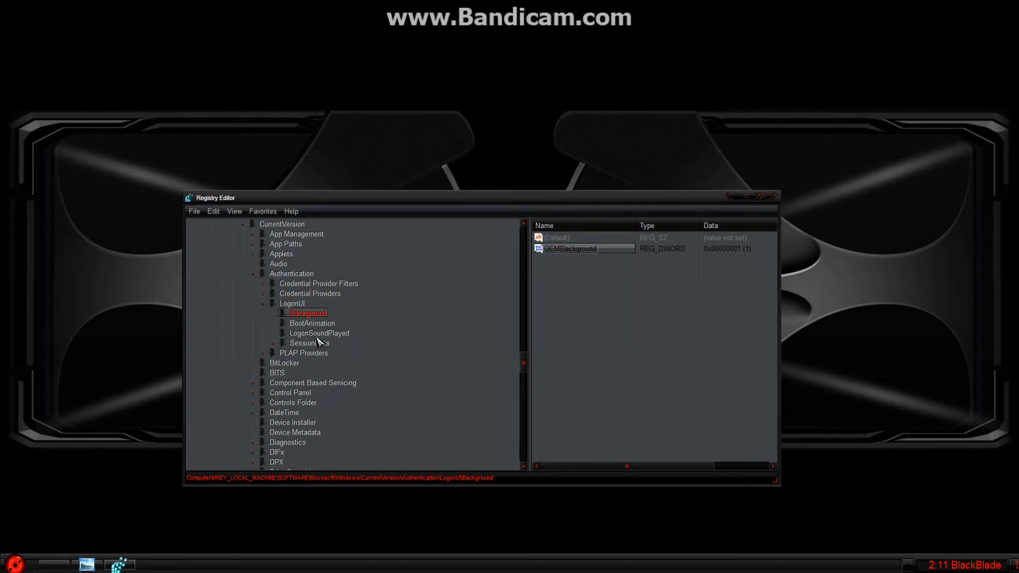
click(773, 202)
drag(777, 199, 250, 360)
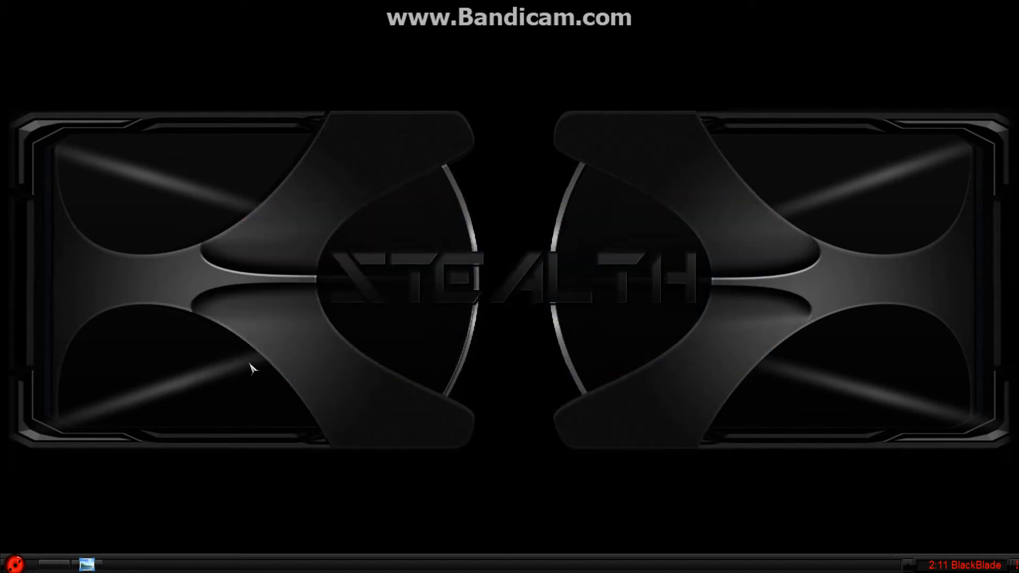
drag(273, 187, 314, 232)
Step: Browse from Computer to the Windows\System32 folder on the C: drive in Windows Explorer
click(14, 565)
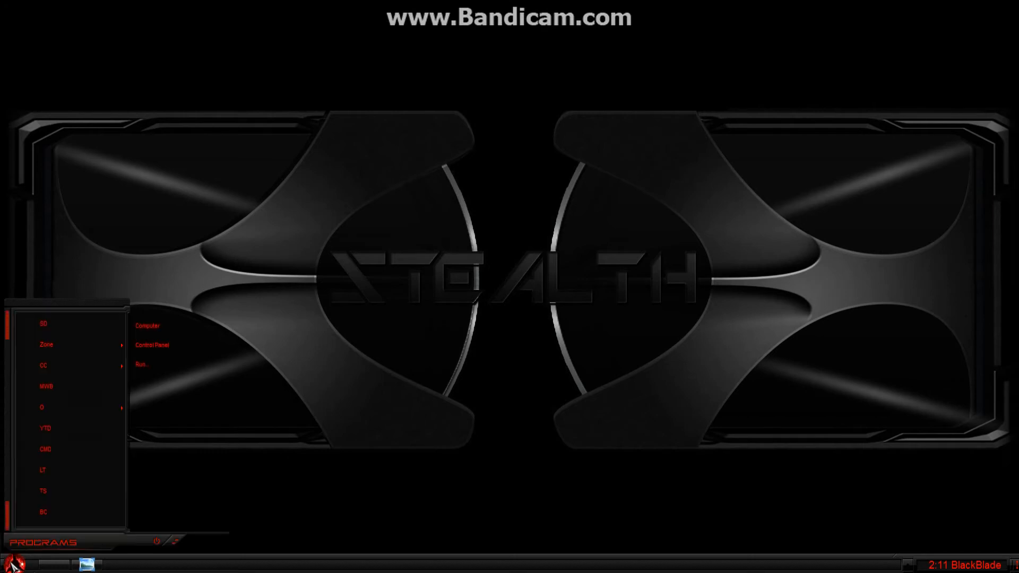
click(148, 326)
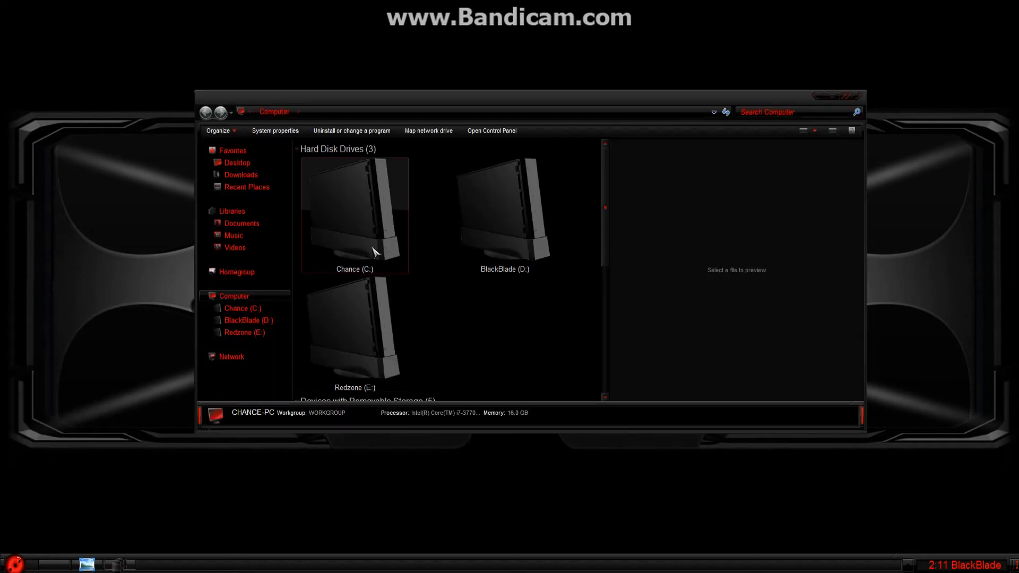
double_click(375, 255)
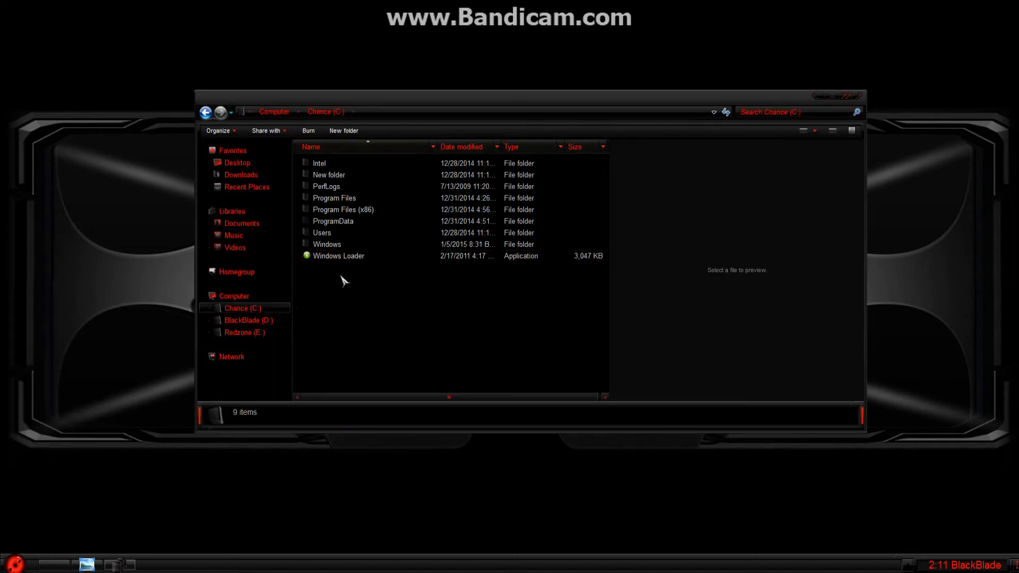
double_click(327, 245)
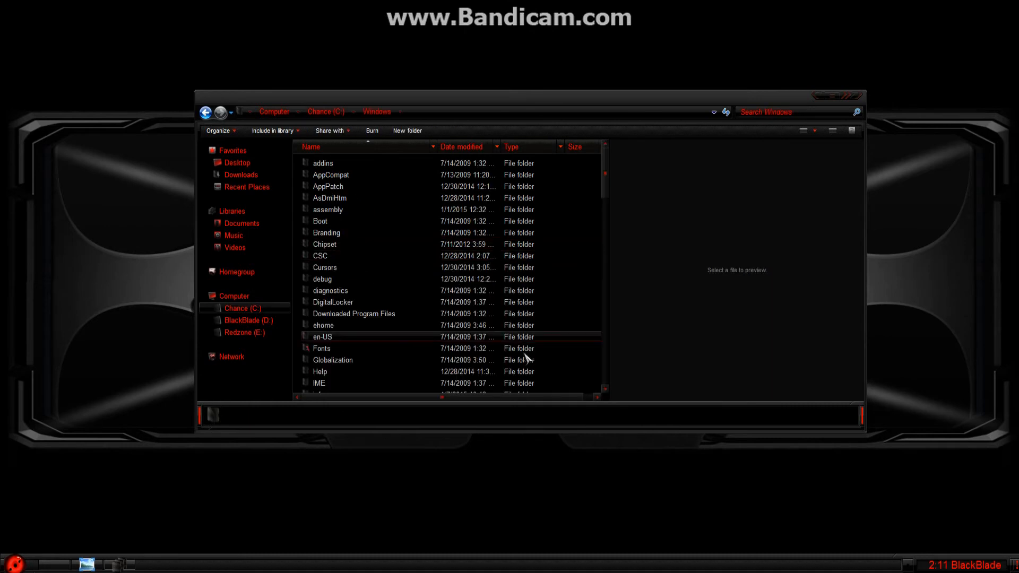
scroll(426, 332, down, 4)
scroll(425, 332, down, 8)
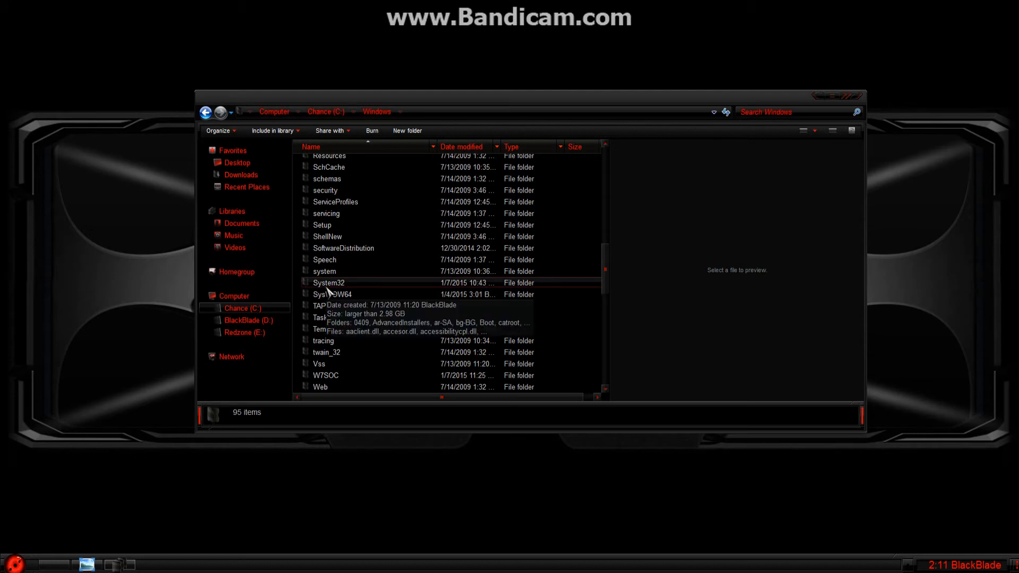
double_click(337, 286)
Step: Open the oobe folder inside System32
scroll(409, 314, down, 12)
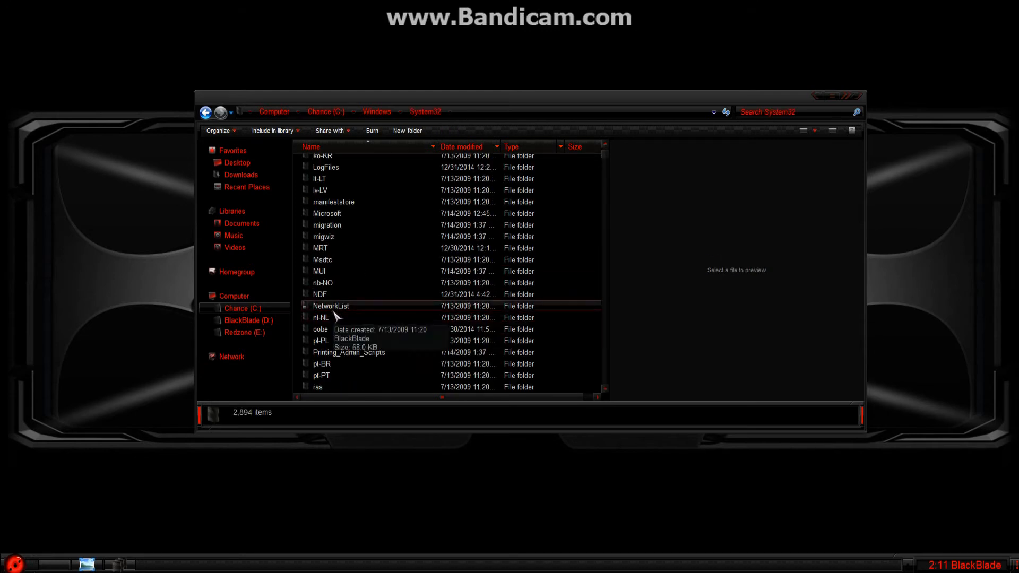
click(319, 334)
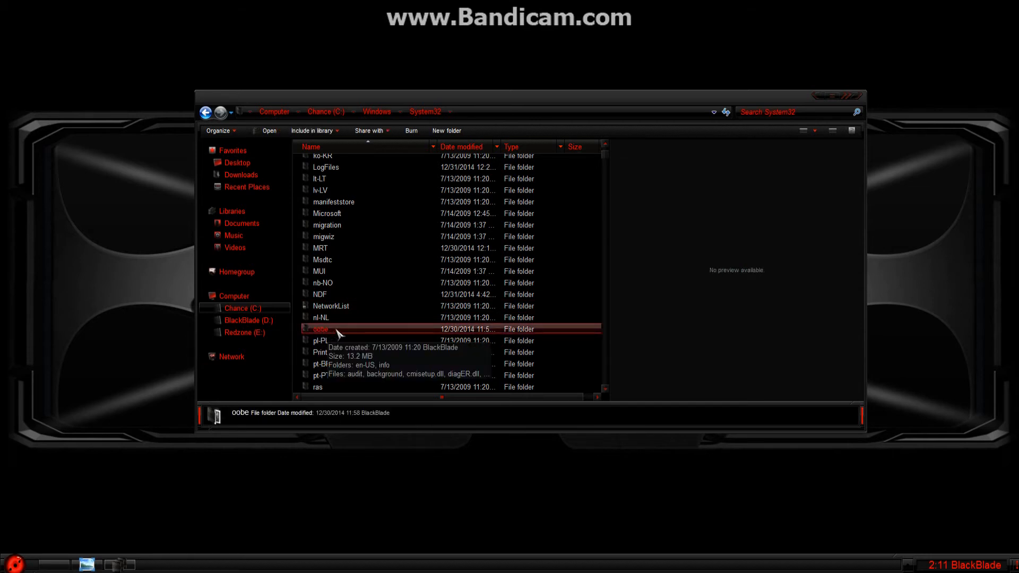
double_click(337, 331)
Step: Preview the background bitmap in oobe, and open the backgrounds folder inside the info folder
click(336, 198)
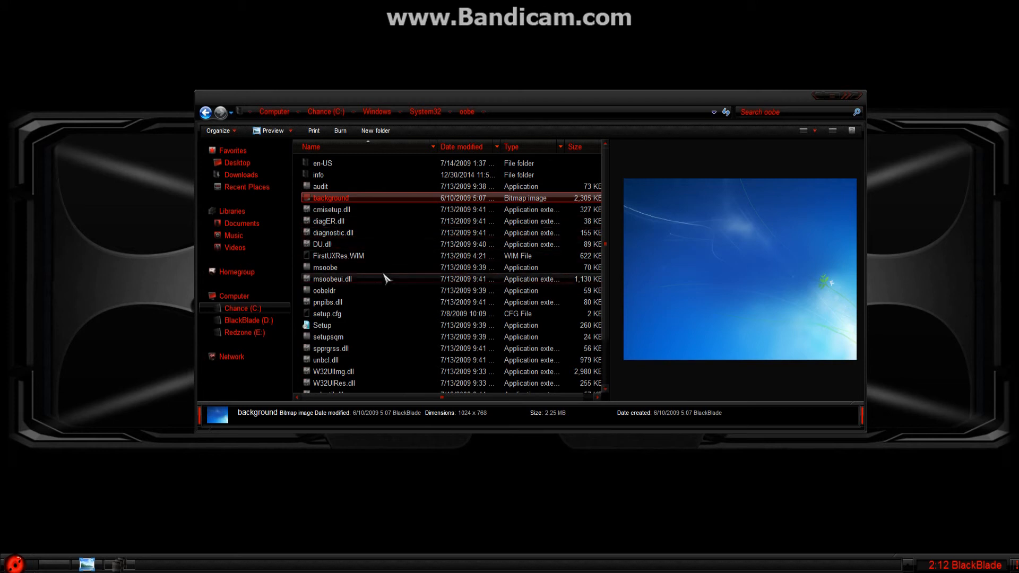
click(322, 177)
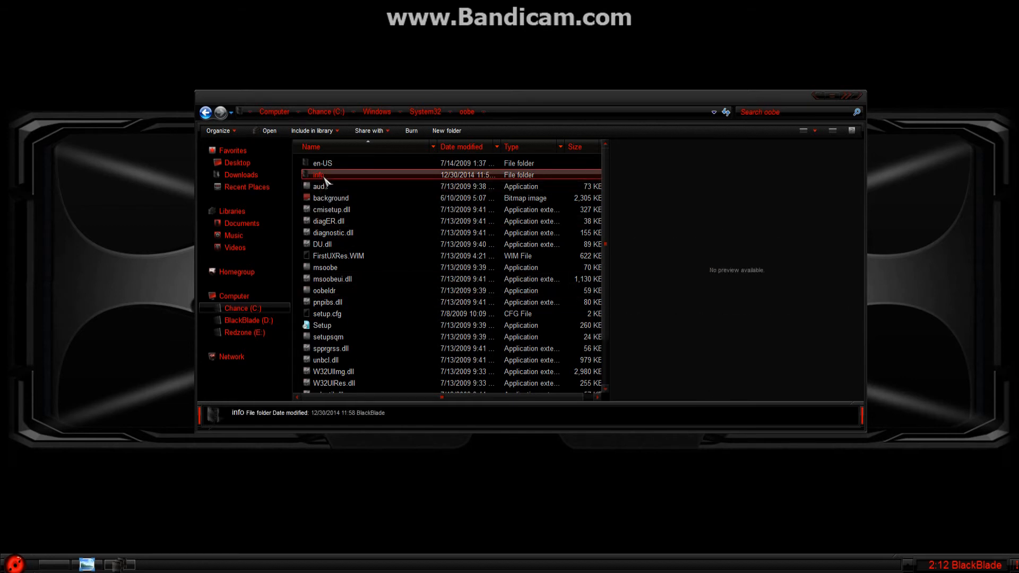
double_click(321, 176)
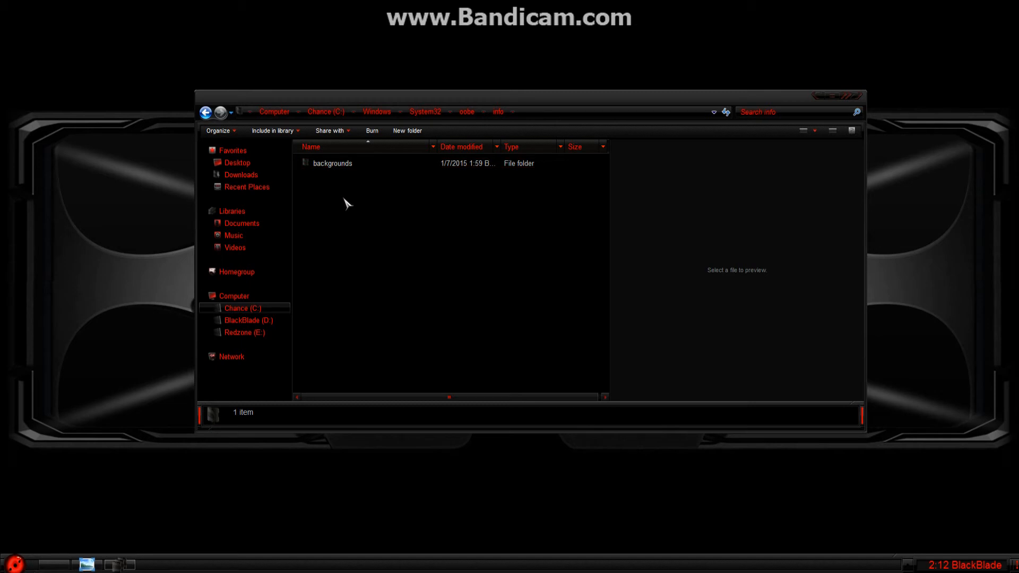
double_click(326, 164)
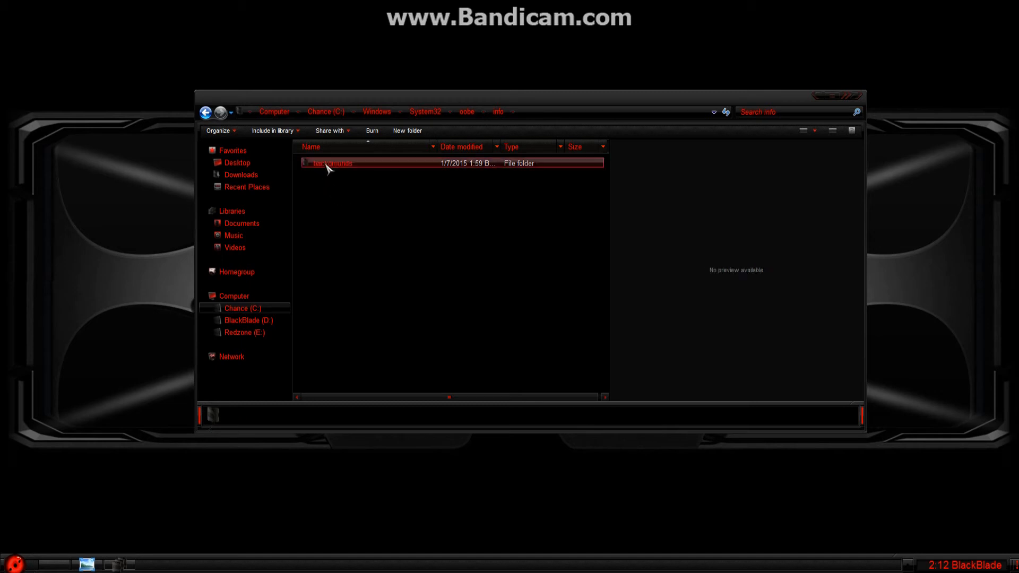
drag(541, 257, 574, 217)
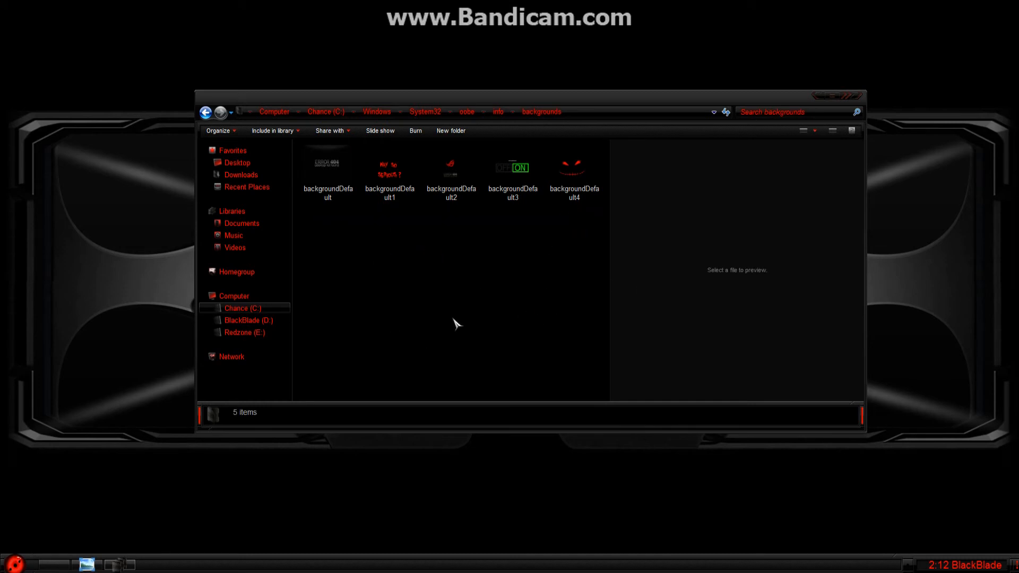
Step: Preview each of the backgroundDefault images in the backgrounds folder
click(340, 178)
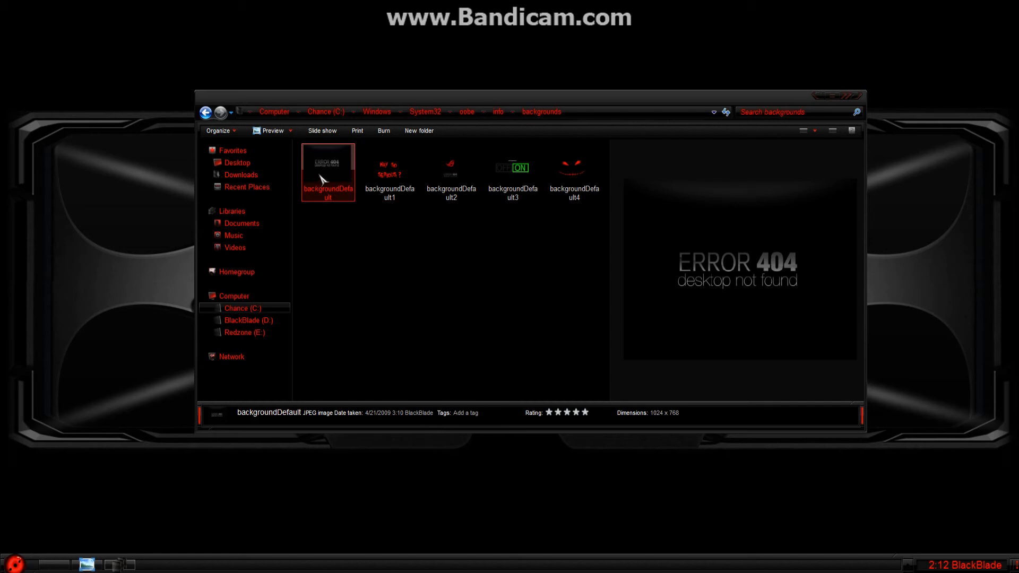
click(399, 180)
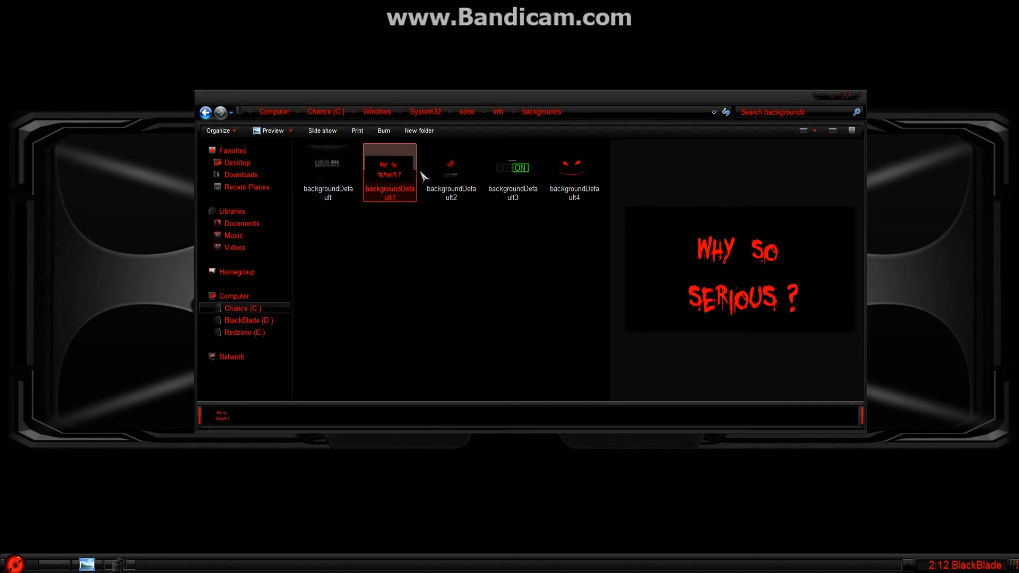
click(451, 175)
click(496, 178)
click(587, 170)
click(536, 291)
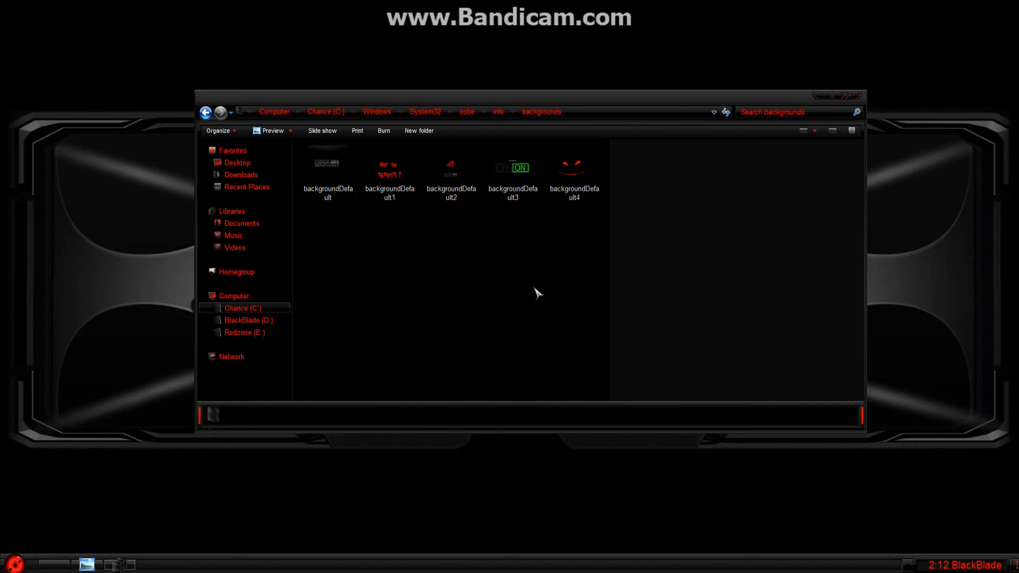
Step: Rename the backgroundDefault image as jgf83fjkls
right_click(313, 171)
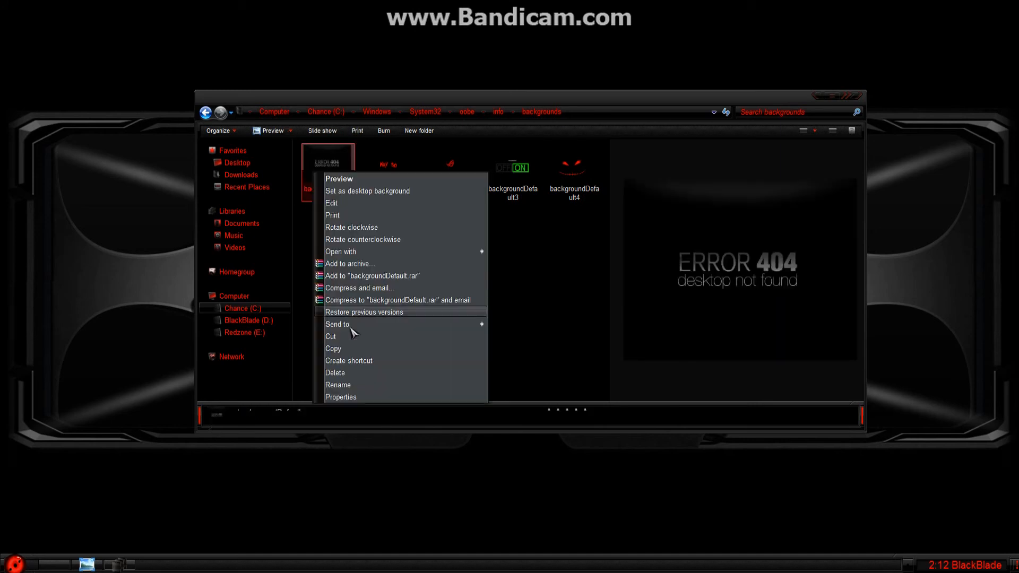
click(339, 385)
text(jgf83fjkls)
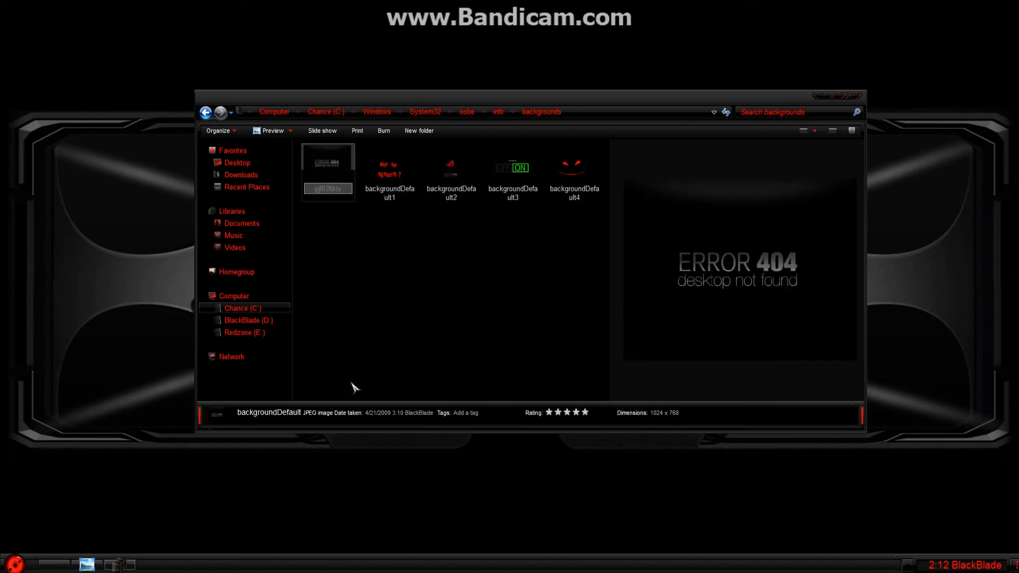
click(354, 388)
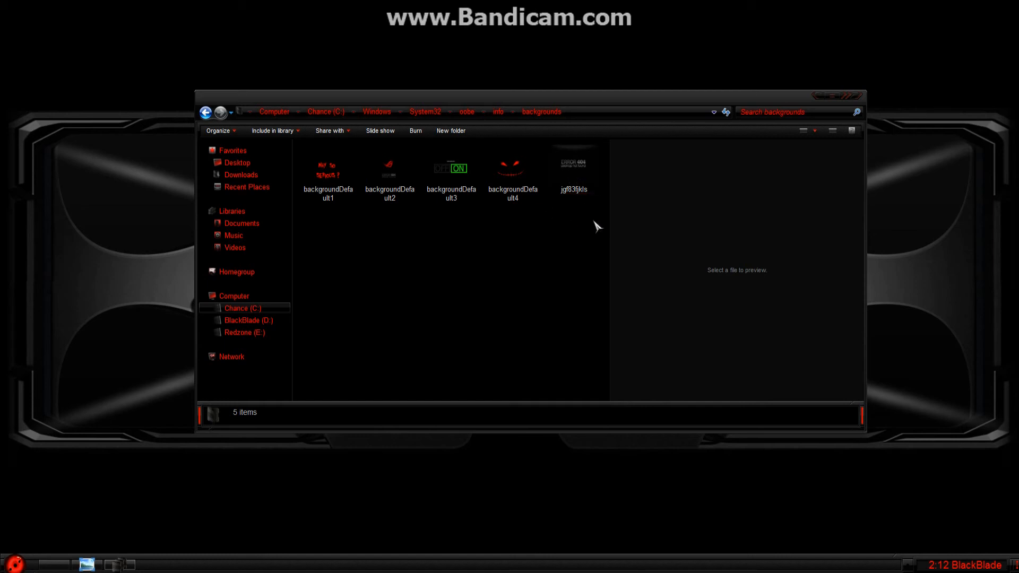
Step: Open the properties of the jgf83fjkls image and check its file size
click(568, 190)
right_click(569, 190)
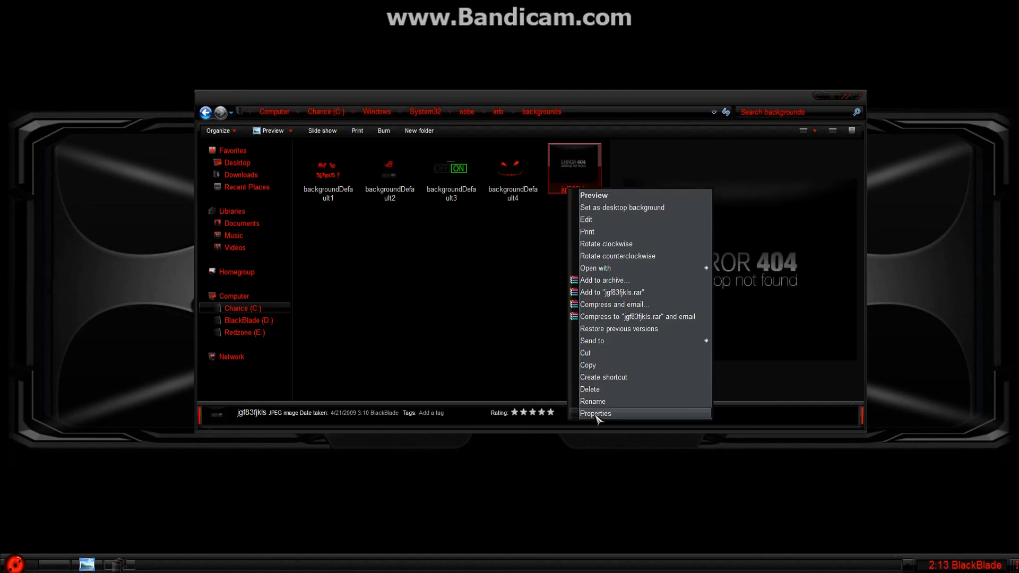
click(523, 270)
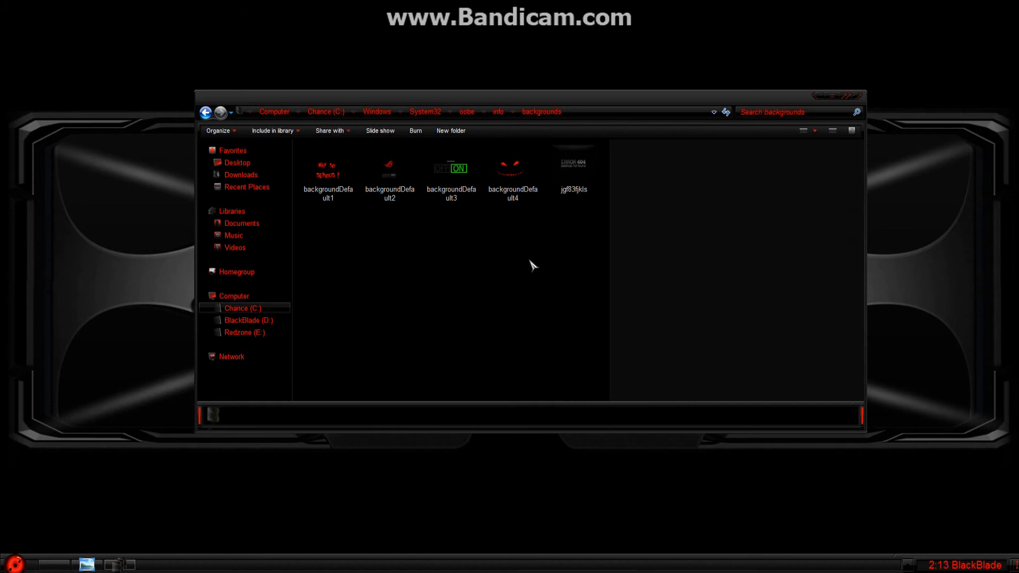
right_click(574, 190)
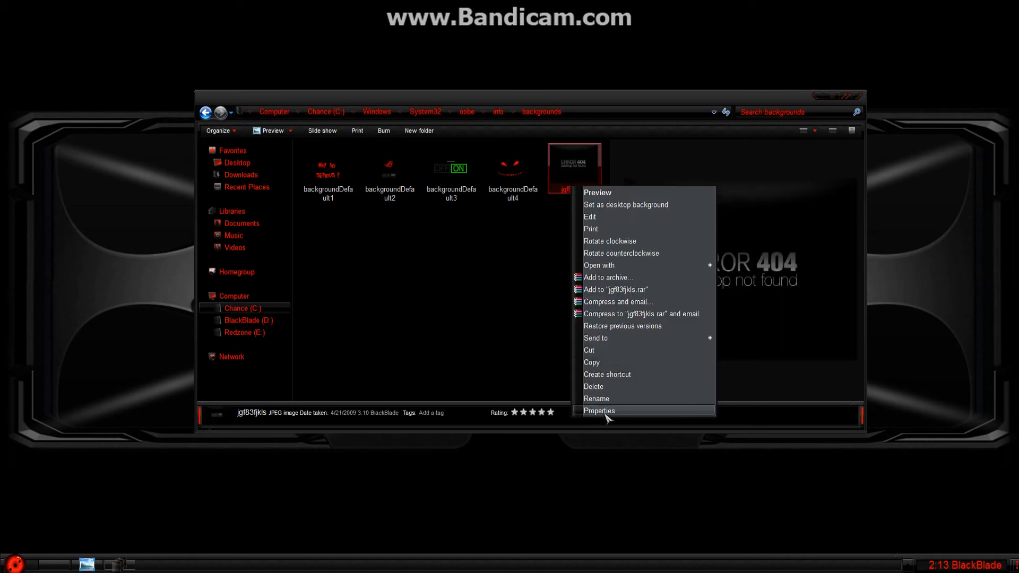
click(599, 411)
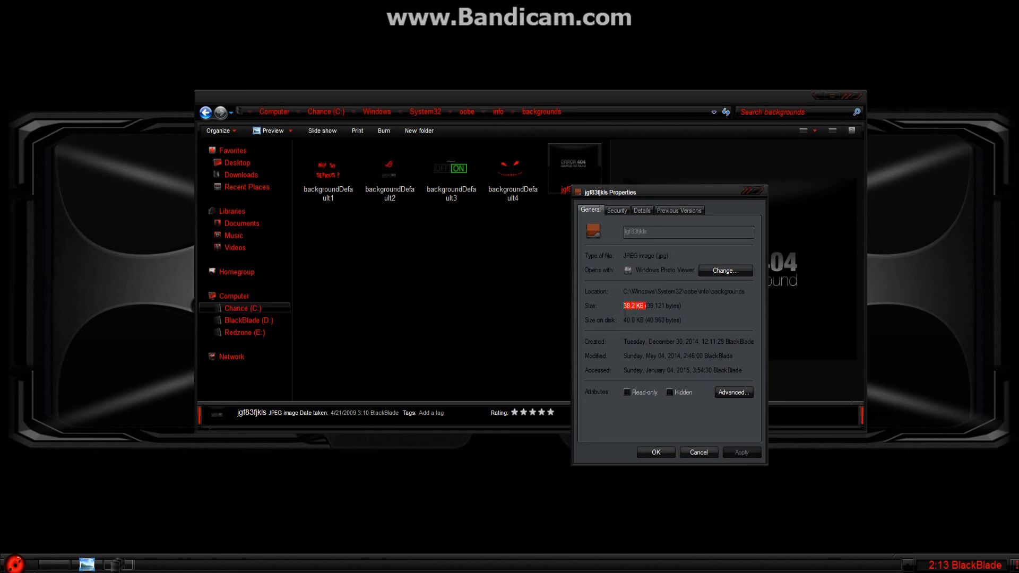
click(645, 308)
drag(643, 304, 603, 310)
click(625, 308)
Step: Rename the jgf83fjkls image as backgroundDefault in its properties, apply the change and close the folder window
drag(649, 232, 600, 235)
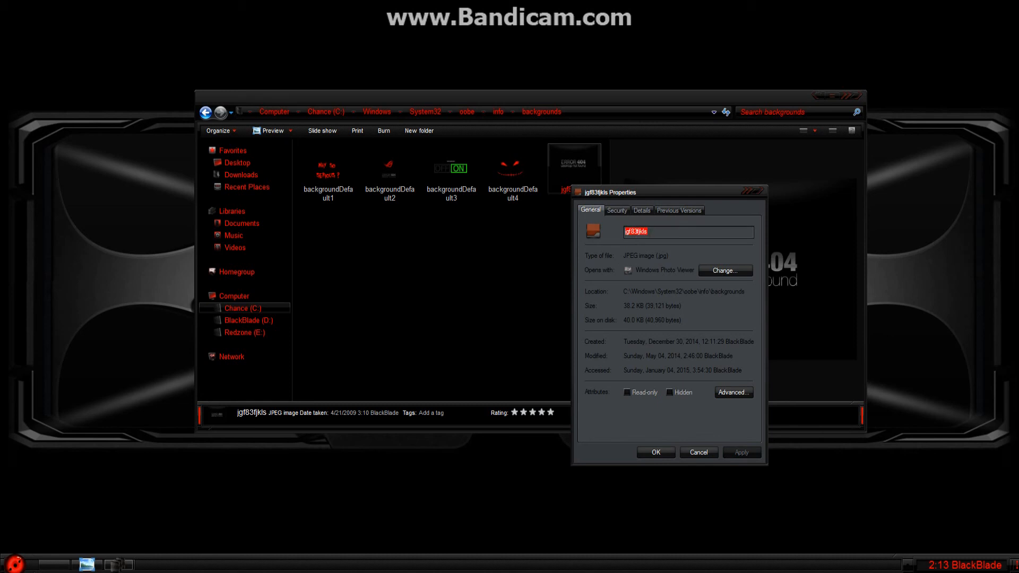
text(backgroundDefault)
click(656, 454)
click(350, 274)
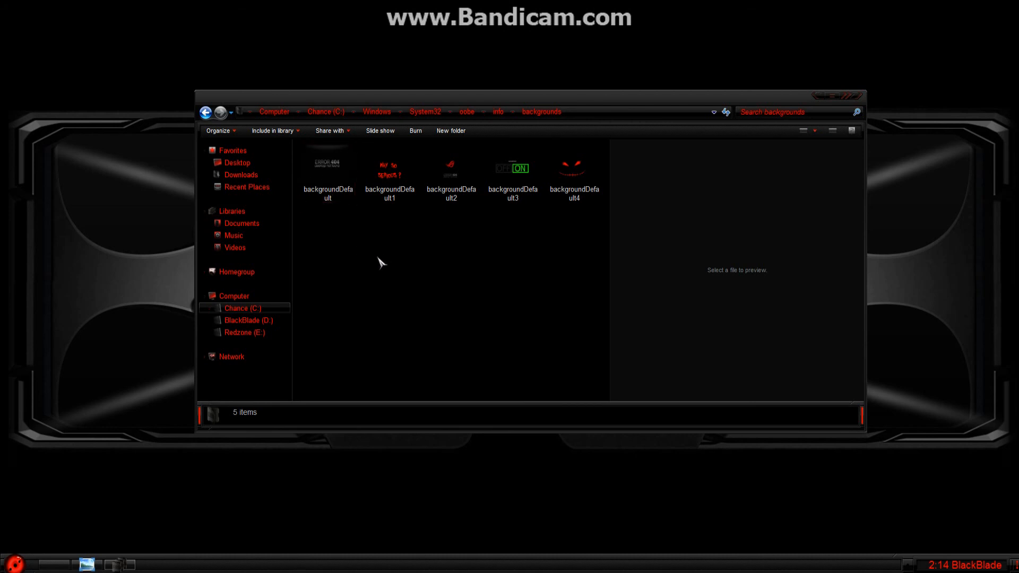
click(853, 106)
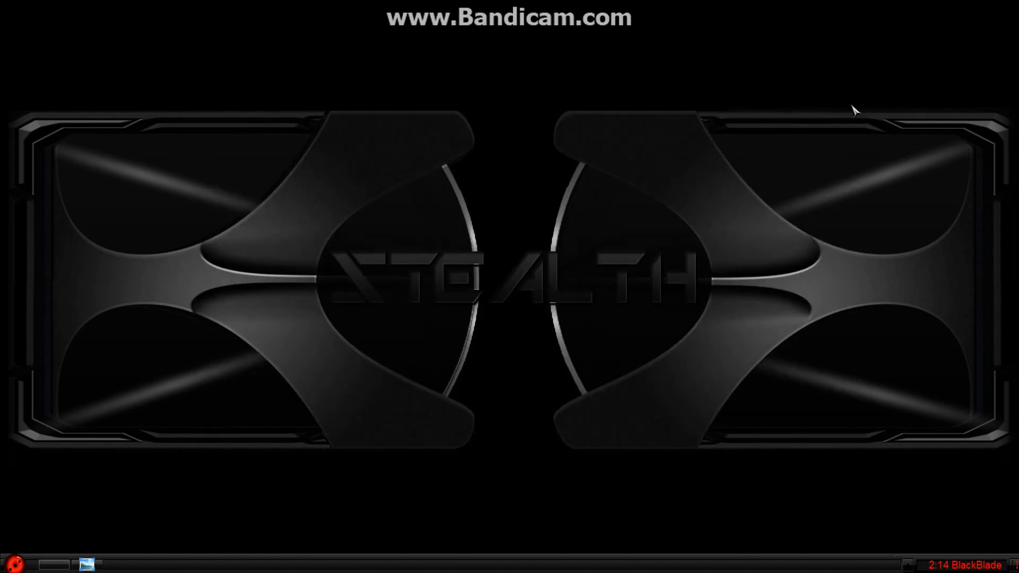
drag(853, 127, 177, 462)
drag(168, 116, 919, 471)
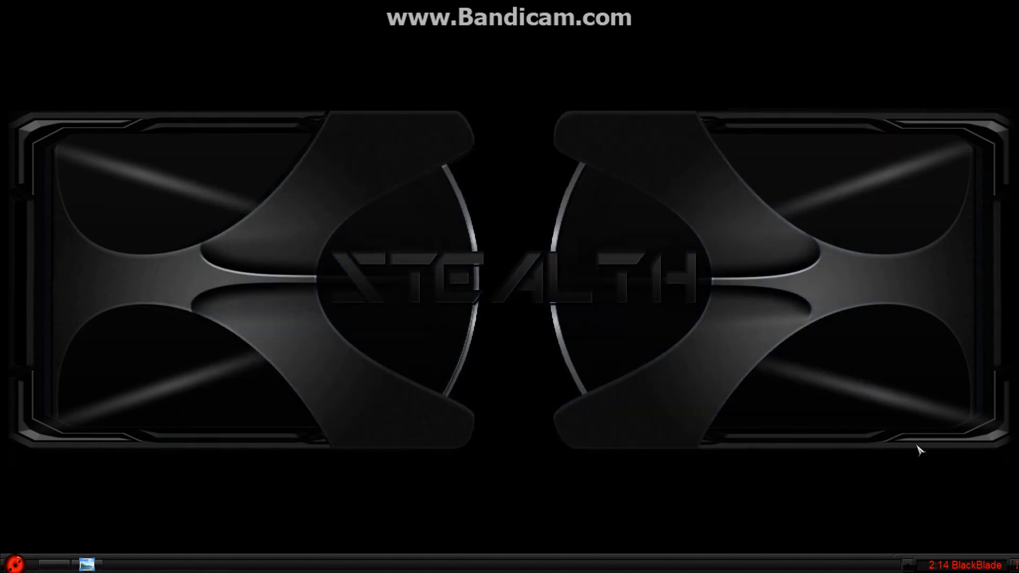